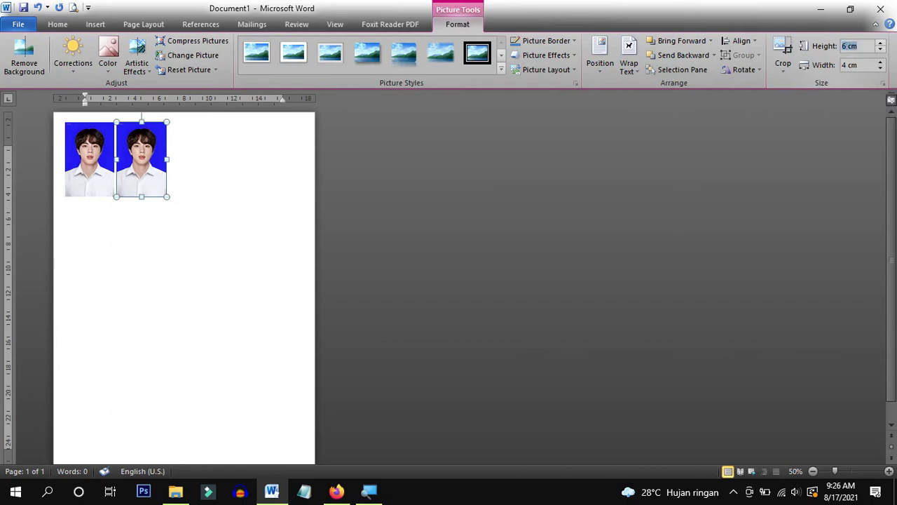
Step: Set the second photo's height to 4 cm and width to 3 cm
type("4")
key("Tab")
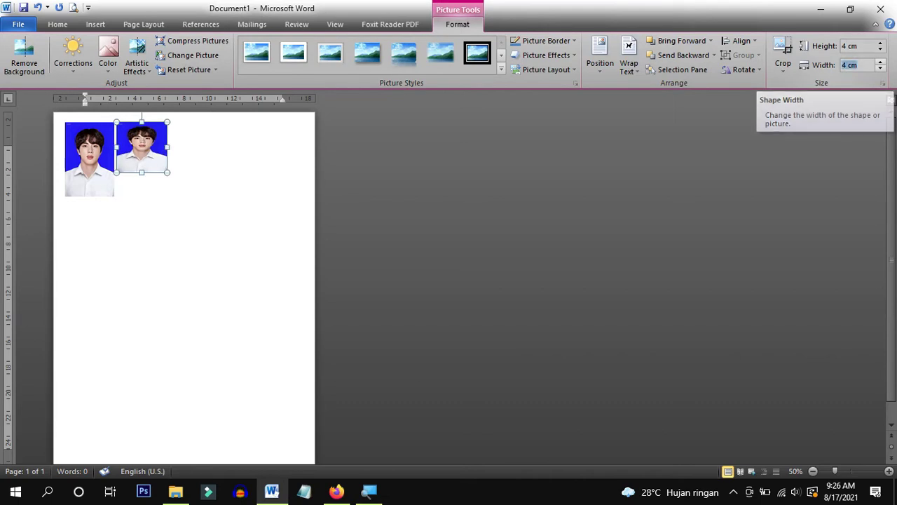
type("3")
key("Return")
left_click(763, 165)
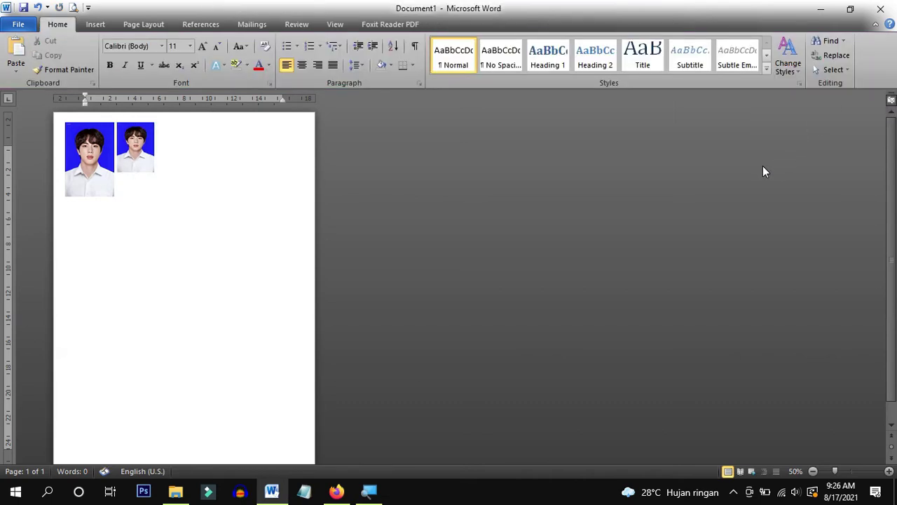
Step: Duplicate the 3 × 4 cm photo and place the copy directly to its right, aligned at the top
double_click(129, 152)
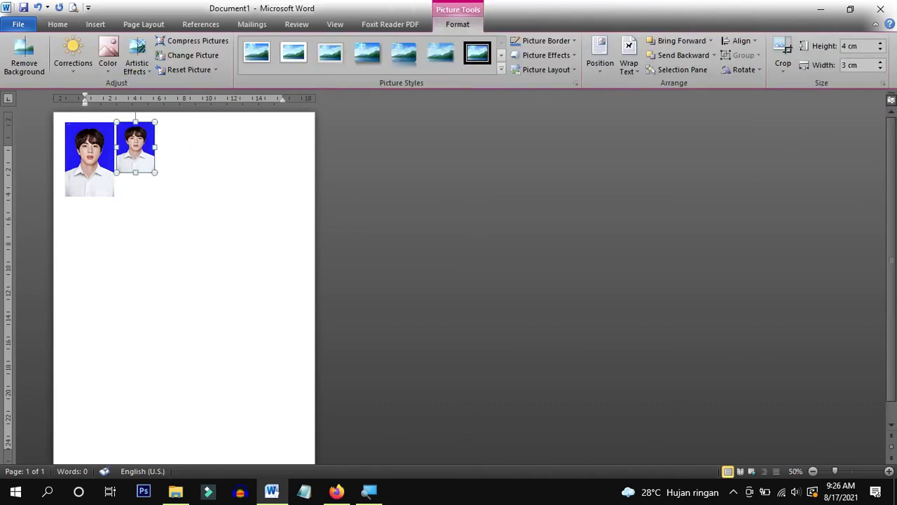
left_click(223, 165)
double_click(137, 152)
key("alt+shift")
left_click(166, 169)
key("ctrl+v")
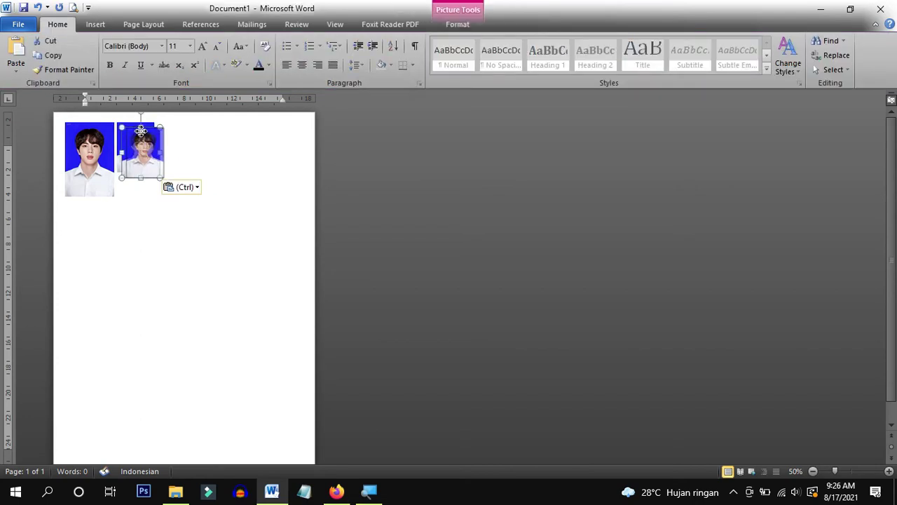
left_click_drag(141, 130, 170, 130)
left_click(210, 143)
Step: Set the third photo's height to 3 cm and width to 2 cm
double_click(185, 144)
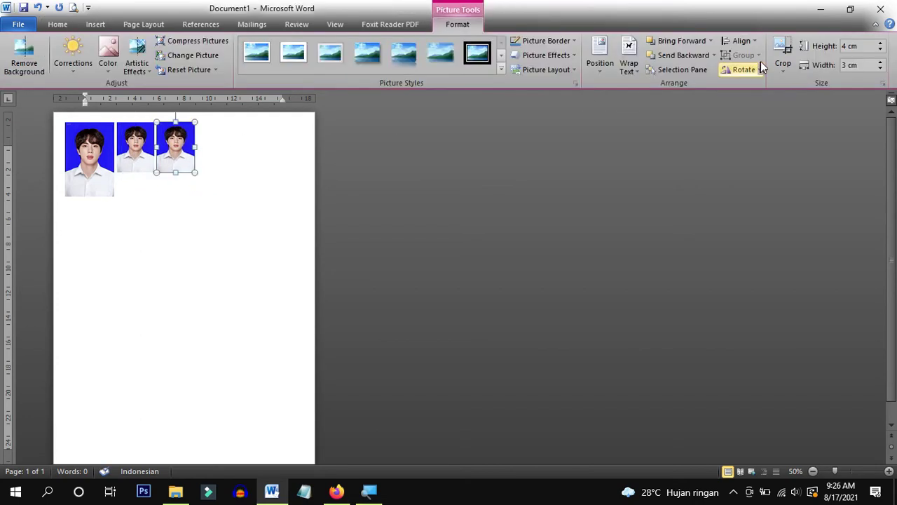
left_click(850, 46)
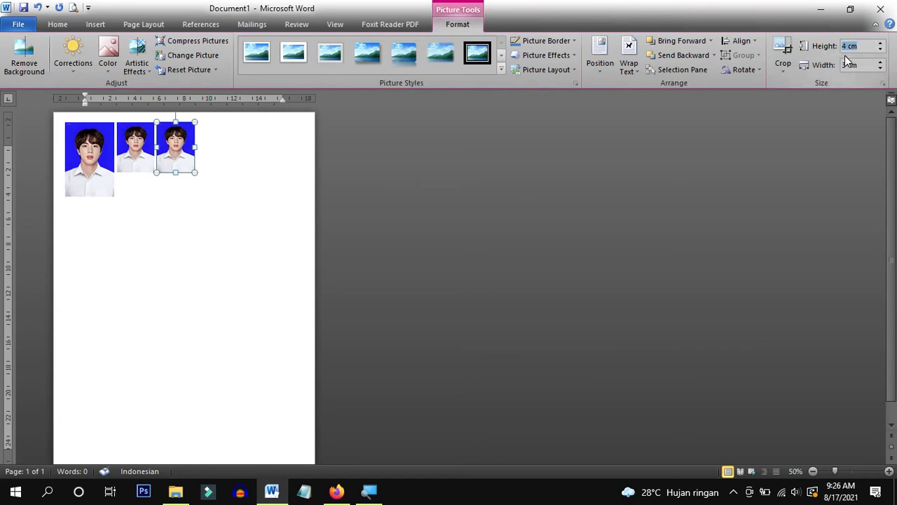
type("3")
key("Tab")
type("2")
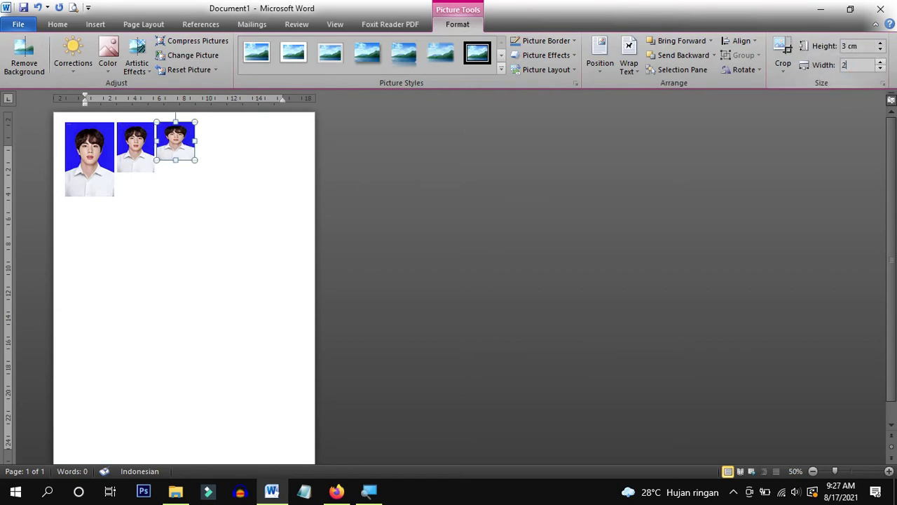
key("Return")
left_click(820, 145)
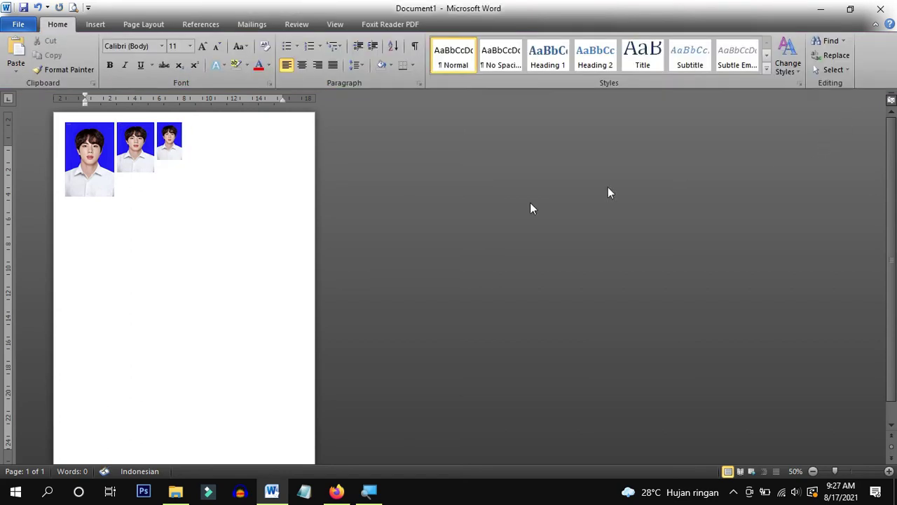
left_click(171, 136)
left_click(208, 194)
left_click(175, 136)
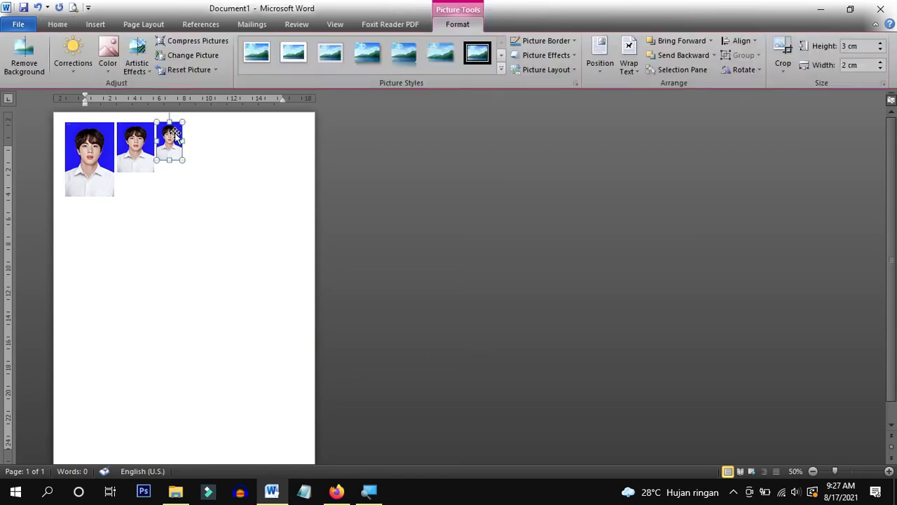
key("Right")
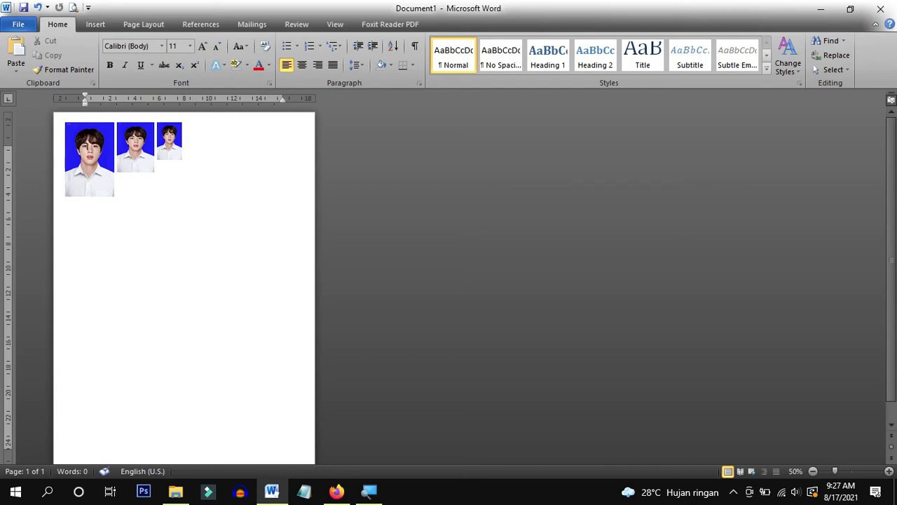
Step: Duplicate the largest photo and place the copy to the right of the smallest one, aligned at the top
left_click(104, 161)
key("ctrl+v")
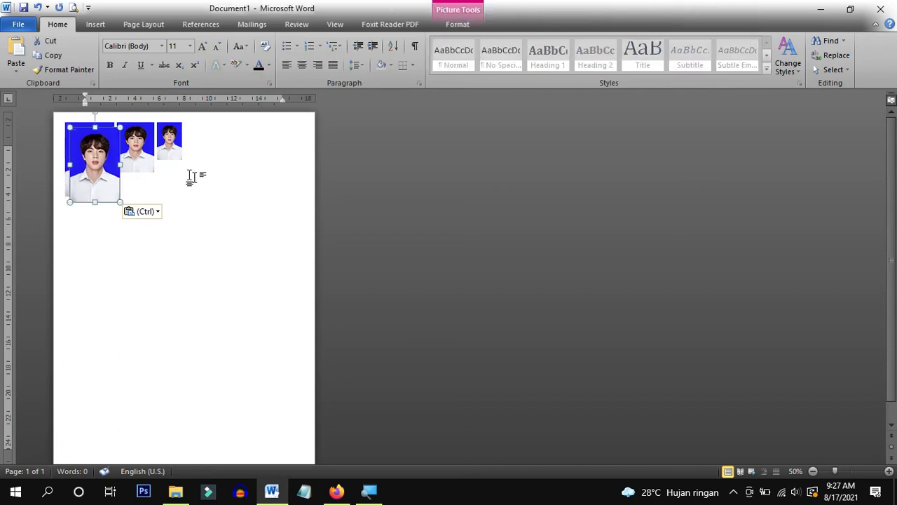
left_click_drag(97, 157, 212, 148)
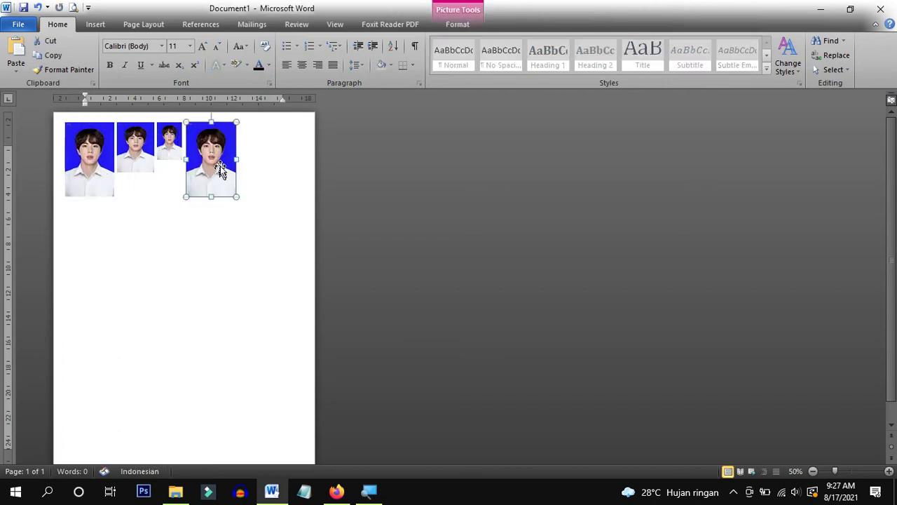
Step: Set the fourth photo's height to 12.7 cm and width to 9 cm
double_click(218, 155)
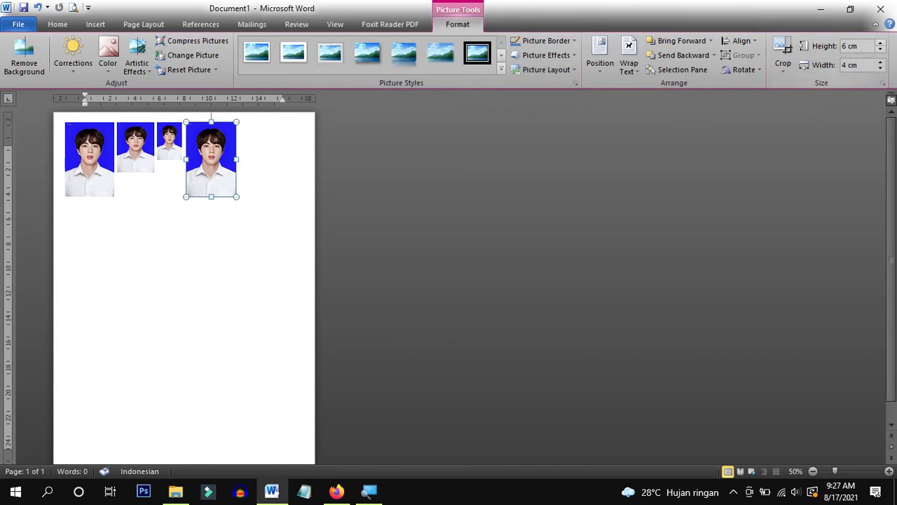
left_click(849, 46)
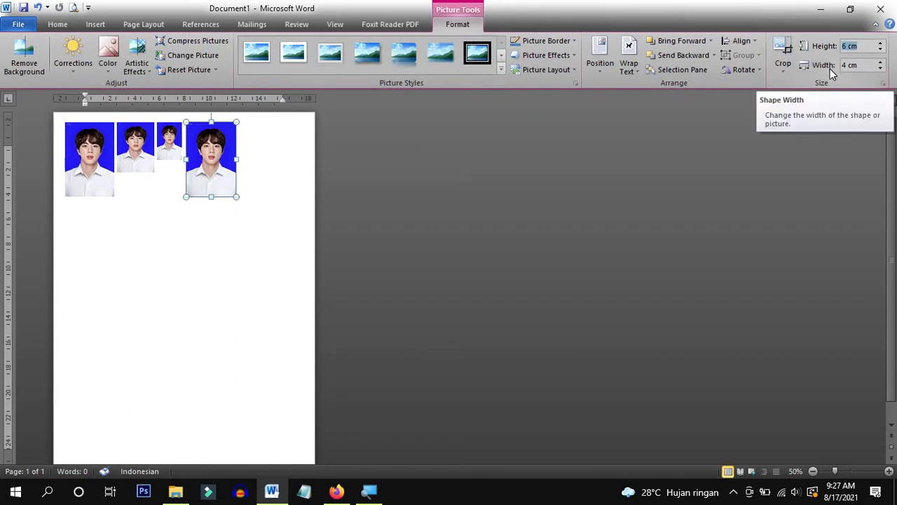
type("12")
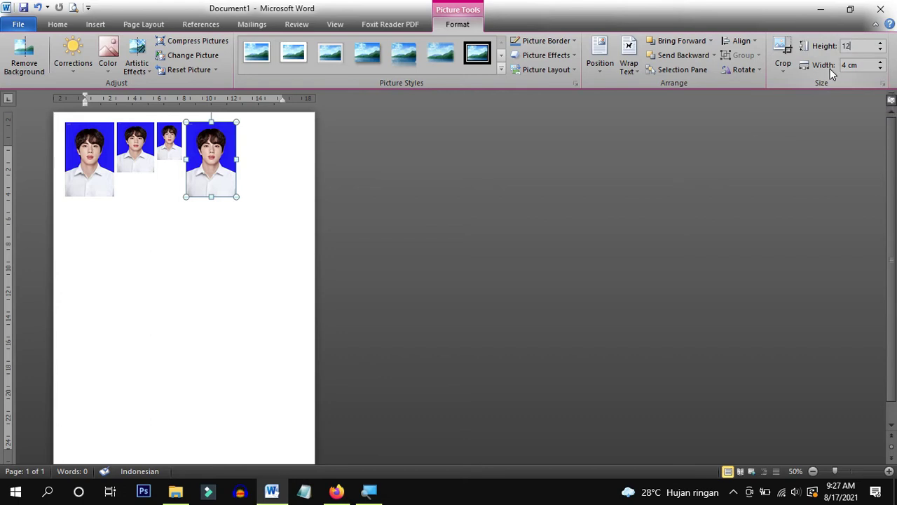
type(".7")
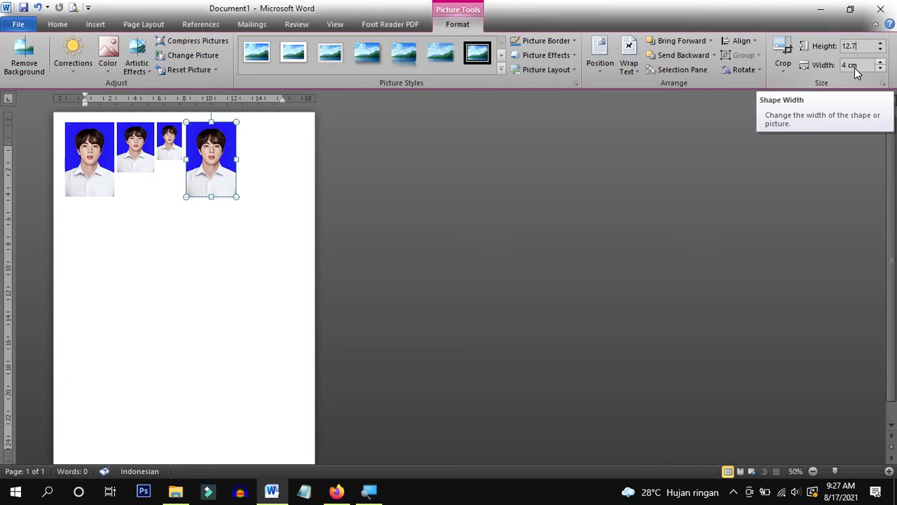
key("Tab")
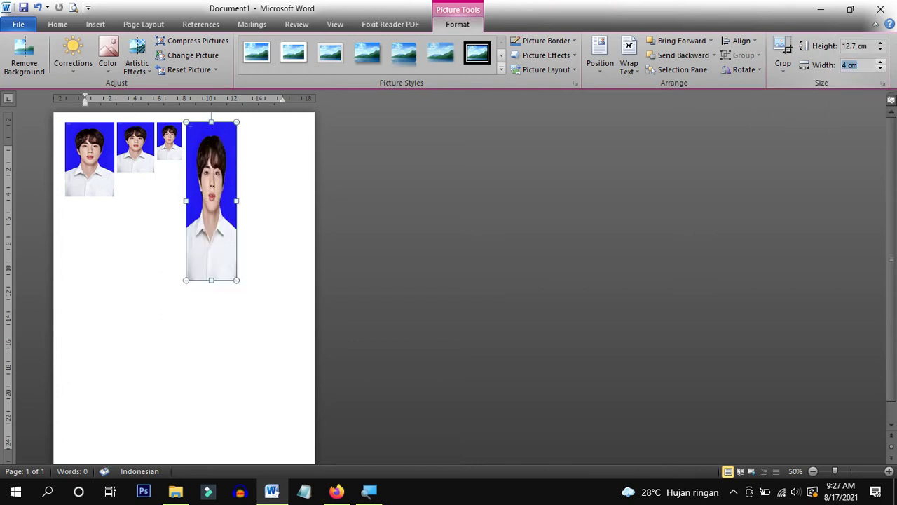
type("9")
key("Return")
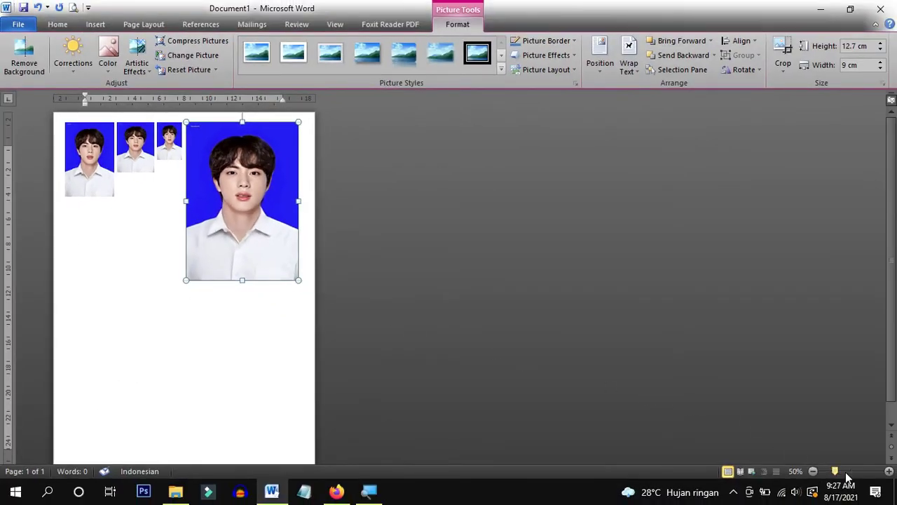
Step: Examine the four differently sized photos on the page at an enlarged zoom
left_click(849, 474)
left_click(853, 474)
scroll(649, 276, "down", 2)
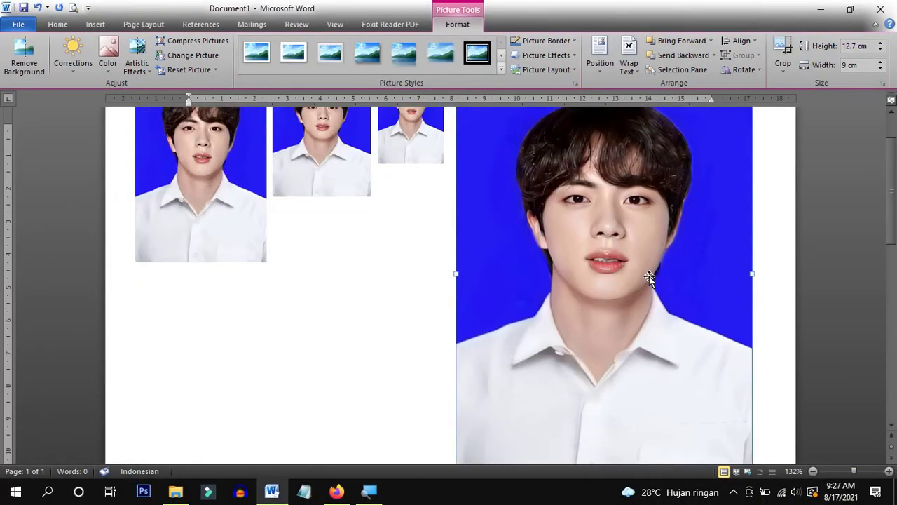
scroll(649, 276, "up", 1)
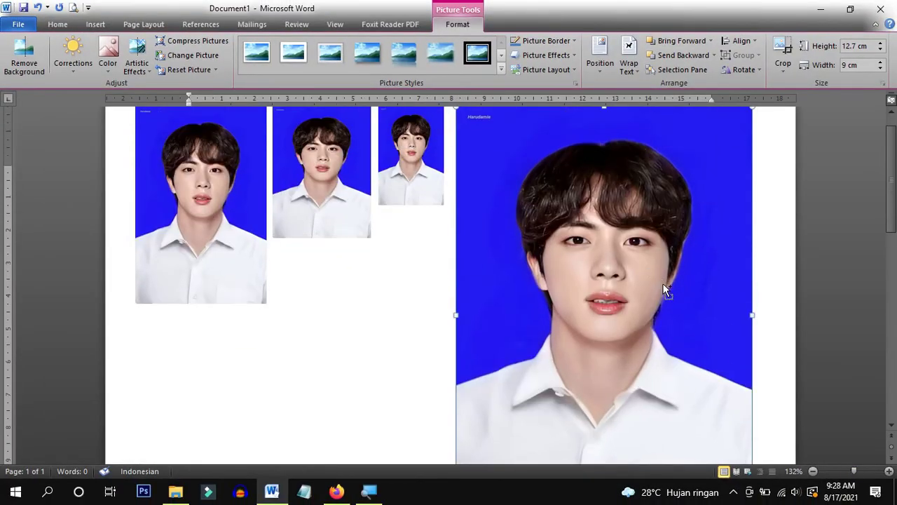
left_click(813, 471)
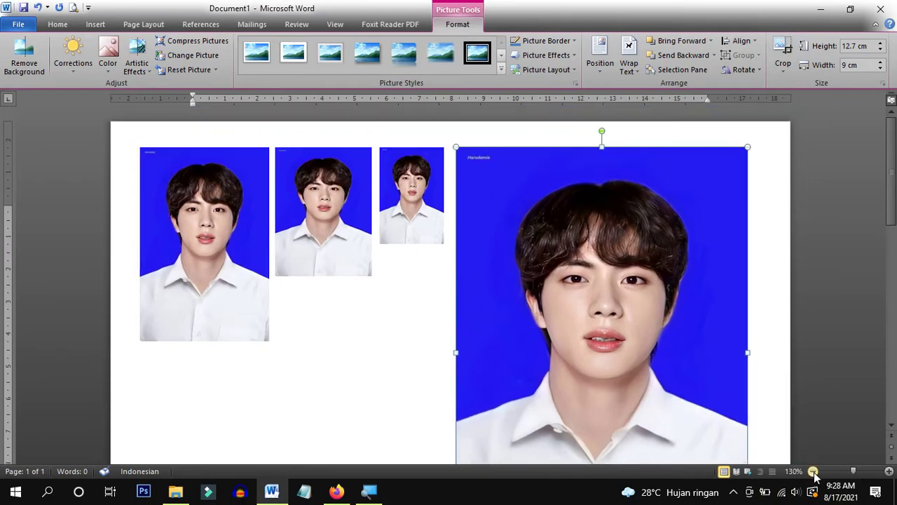
scroll(736, 367, "down", 1)
scroll(706, 337, "up", 1)
scroll(591, 233, "down", 4)
scroll(591, 235, "up", 3)
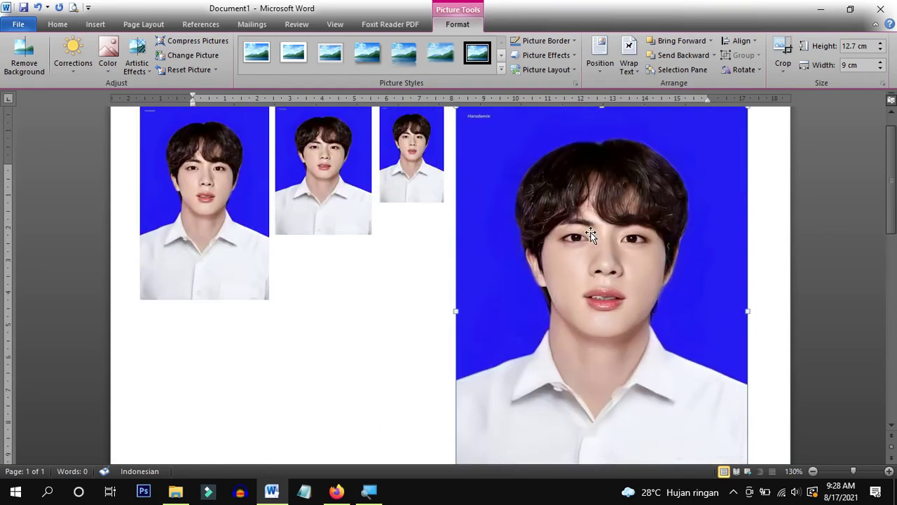
scroll(465, 234, "up", 1)
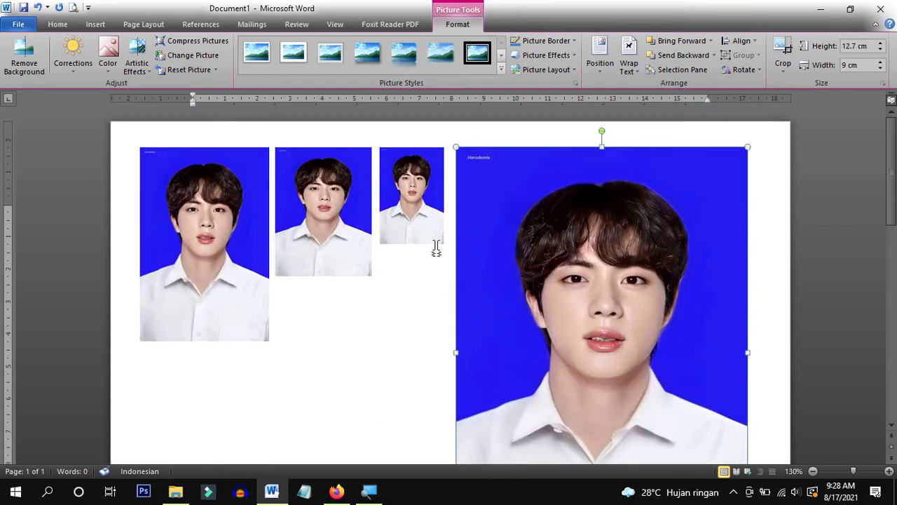
Step: Duplicate the 3 × 4 cm photo and place the copy below the original
left_click(365, 235)
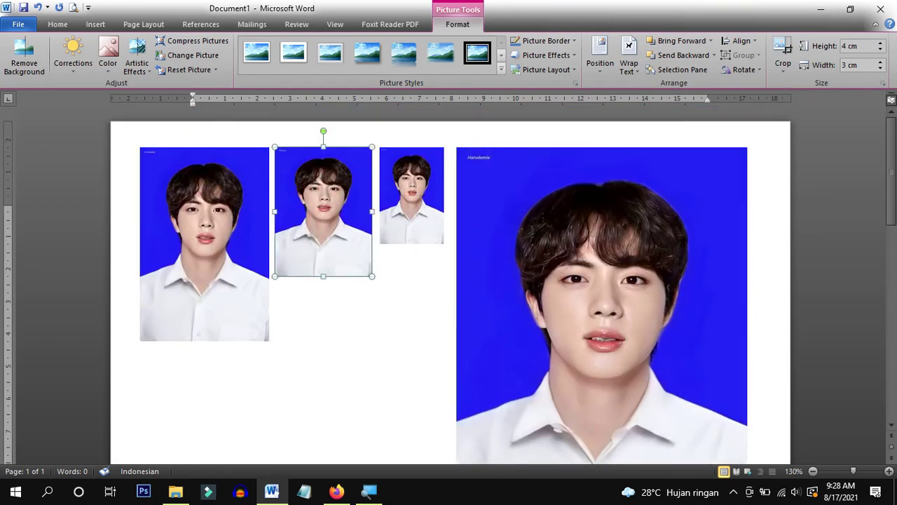
left_click(361, 288)
key("ctrl+v")
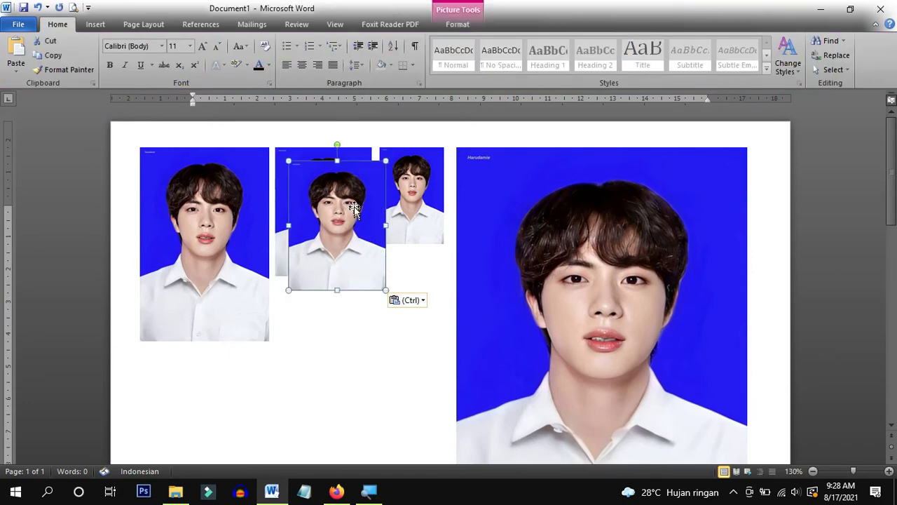
left_click_drag(354, 208, 336, 328)
Step: Duplicate the 2 × 3 cm photo below the original and align the lower 3 × 4 cm copy with the photo above it
left_click(430, 233)
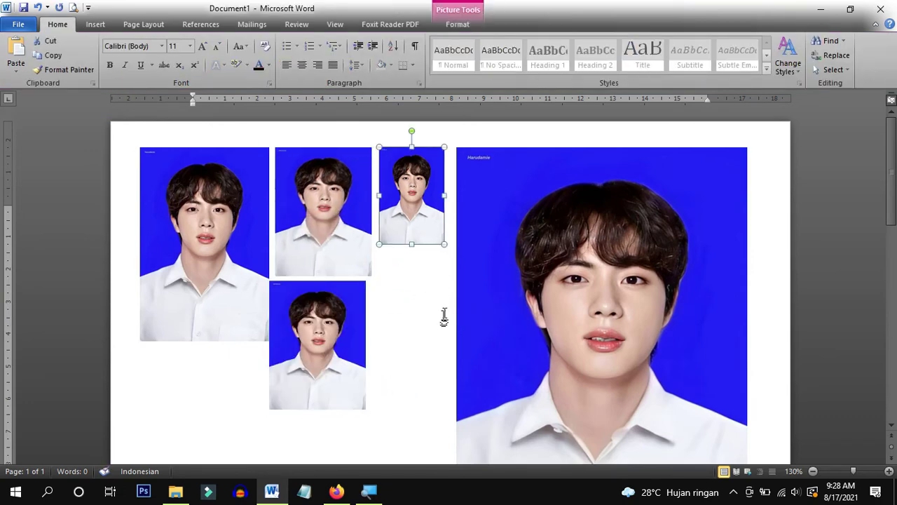
key("ctrl+c")
left_click(432, 260)
key("ctrl+v")
left_click_drag(441, 343, 405, 324)
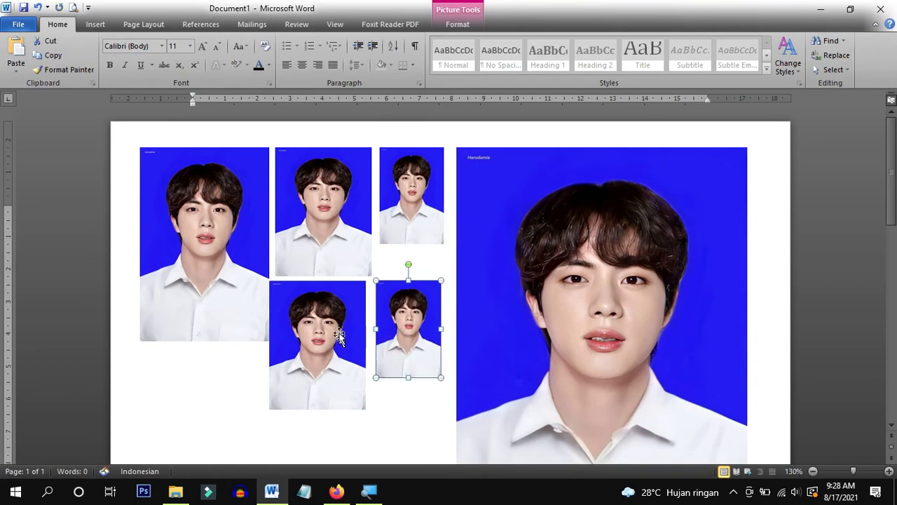
mouse_move(339, 336)
left_mouse_down()
mouse_move(344, 317)
mouse_move(345, 337)
left_mouse_up()
left_click(313, 354)
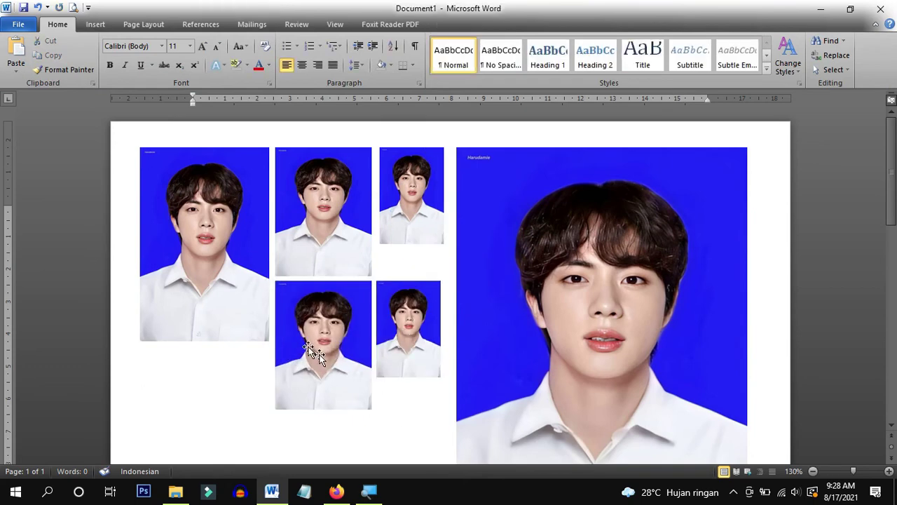
Step: Examine the complete arrangement of photos on the page at 100% zoom
scroll(197, 211, "down", 3)
scroll(197, 211, "up", 3)
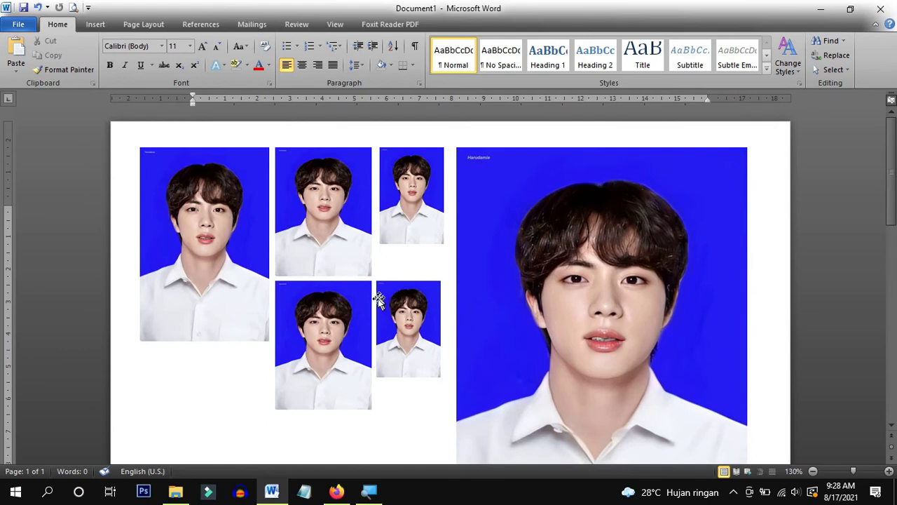
left_click(400, 295)
left_click(422, 410)
left_click(814, 472)
left_click(813, 471)
left_click(814, 471)
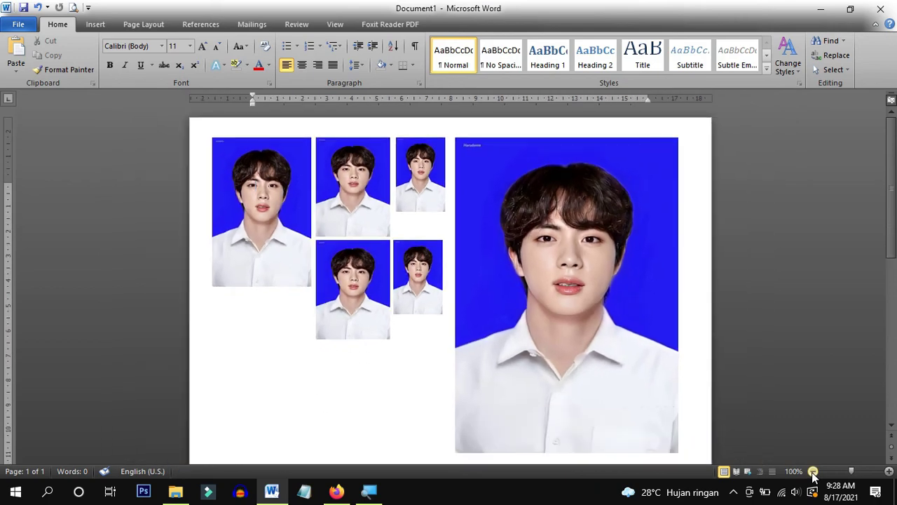
scroll(502, 261, "down", 2)
scroll(502, 261, "up", 2)
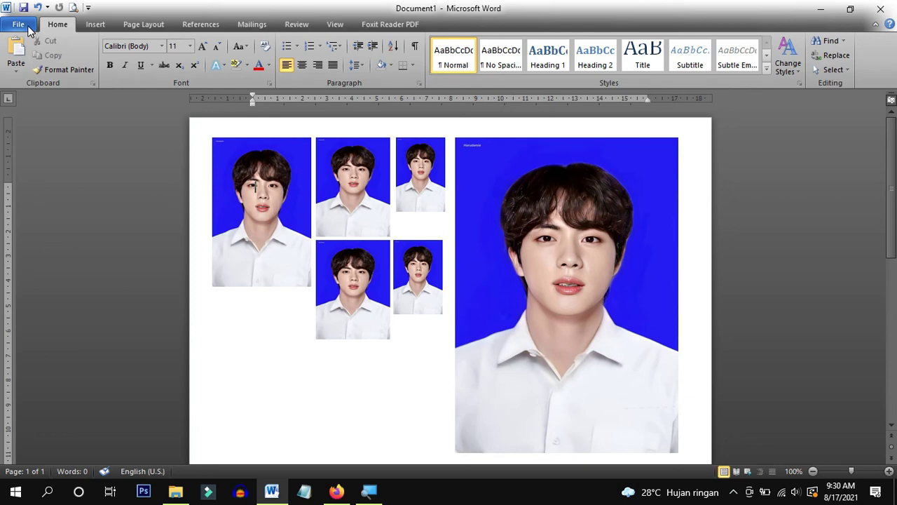
Step: Open the Brother DCP-T310 printer's properties from the print settings and set the print quality (Kualitas Cetakan) to Tinggi
left_click(28, 28)
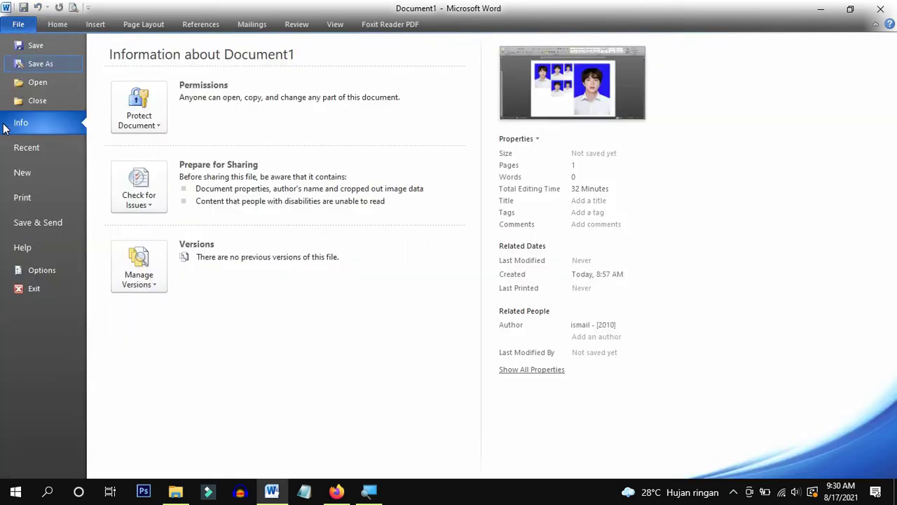
left_click(21, 200)
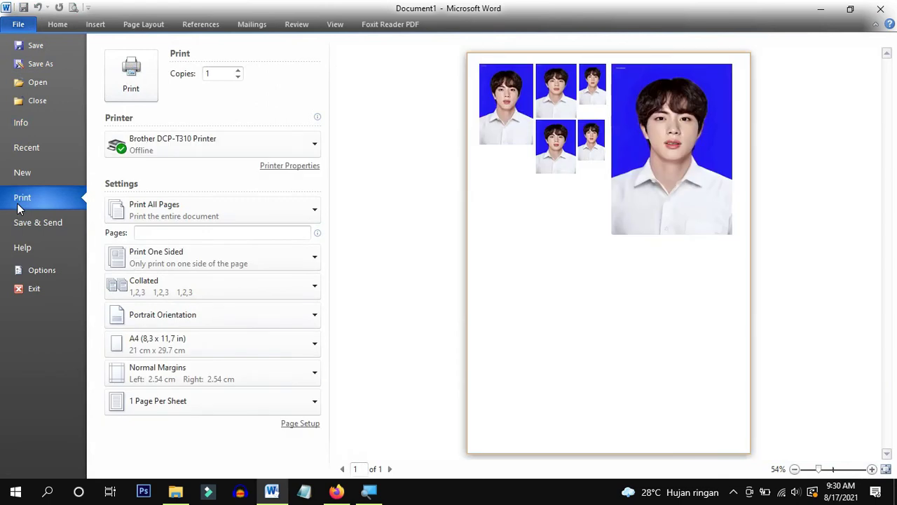
left_click(297, 168)
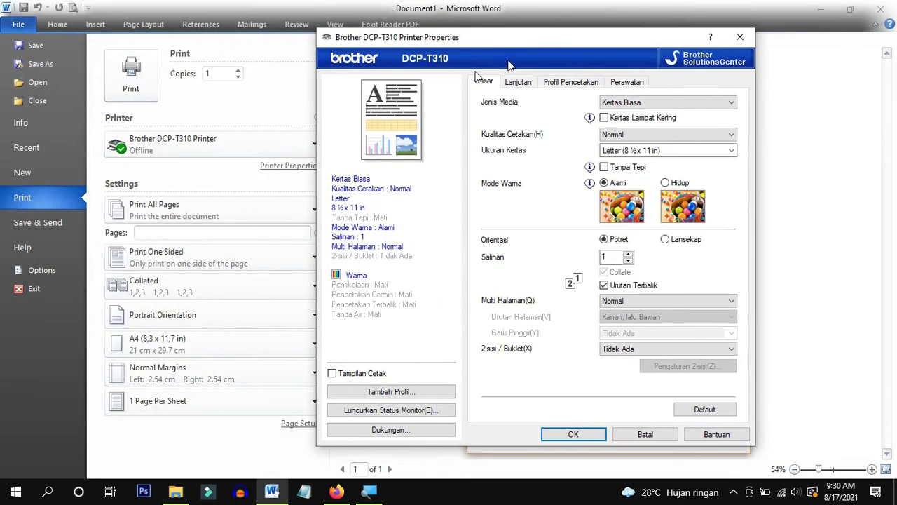
left_click(624, 119)
left_click(623, 119)
left_click(617, 135)
left_click(618, 157)
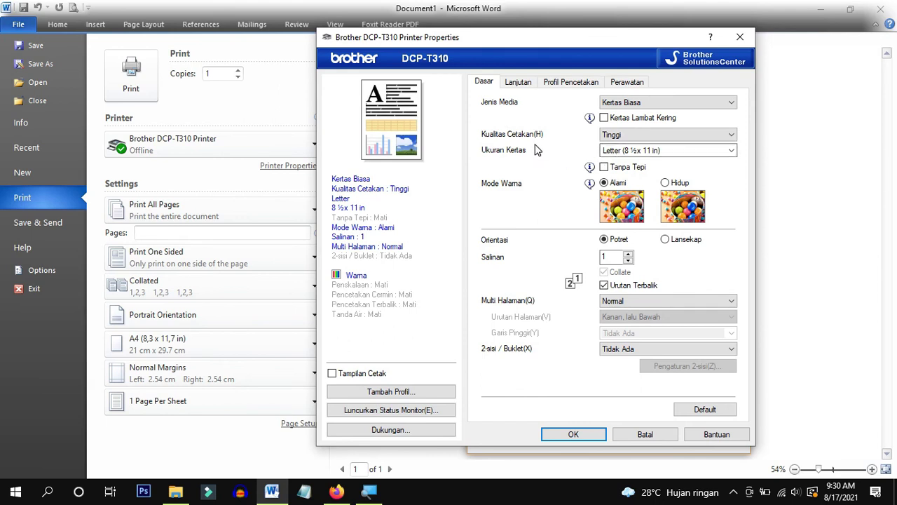
Step: Examine the available media types (Jenis Media) and advanced print options, and move the printer properties dialog to reveal the page preview
left_click(617, 105)
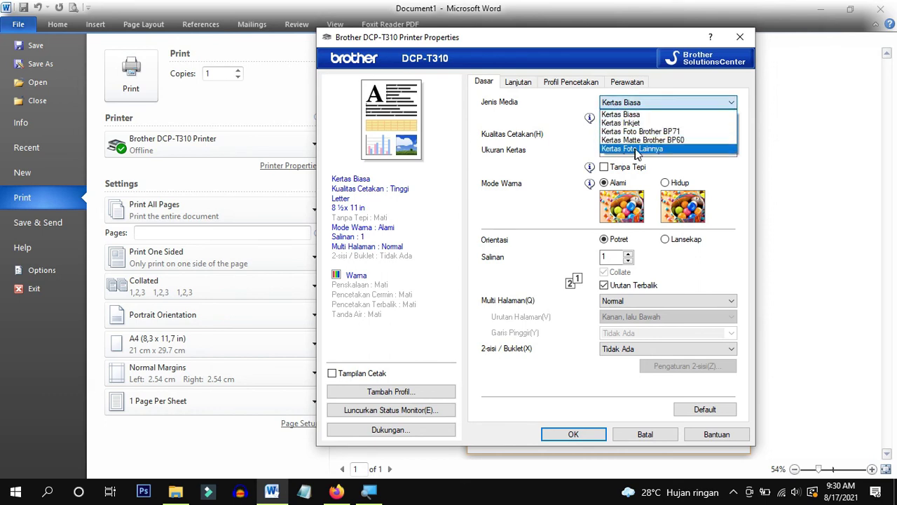
left_click(555, 140)
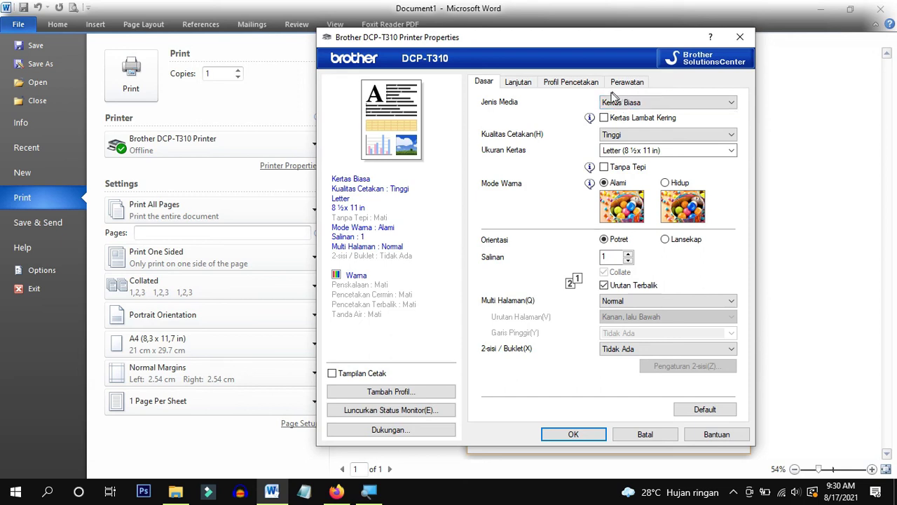
left_click(527, 84)
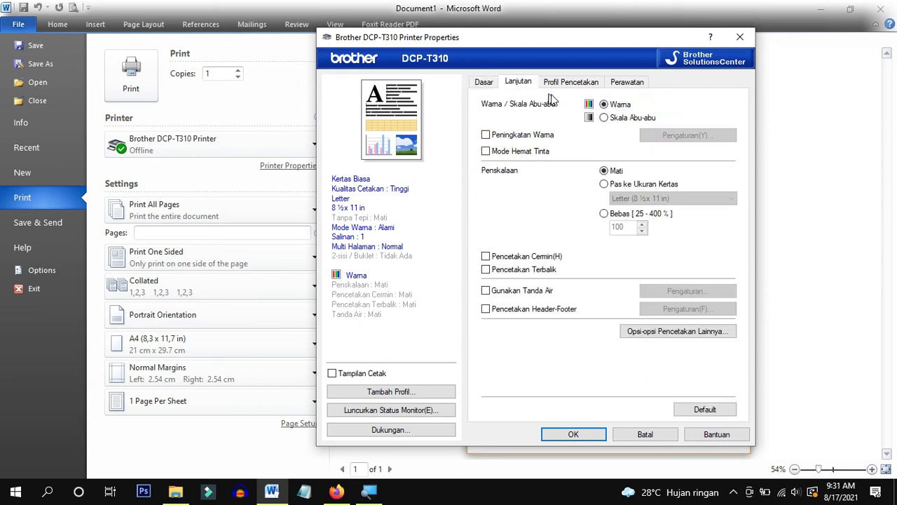
left_click(484, 83)
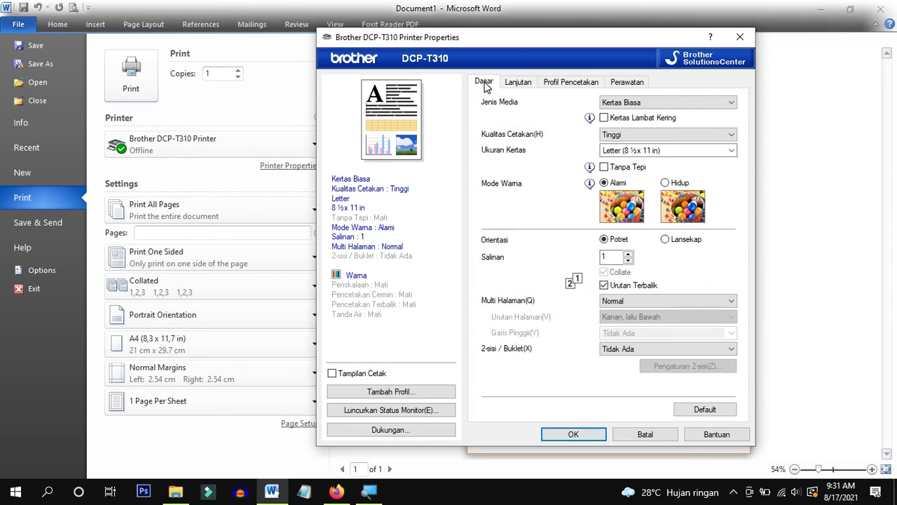
left_click_drag(513, 38, 264, 95)
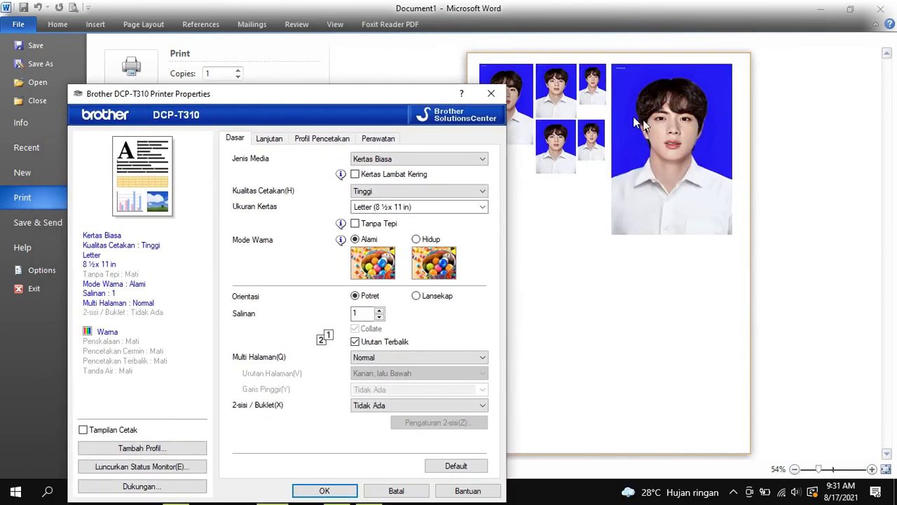
left_click_drag(360, 95, 437, 31)
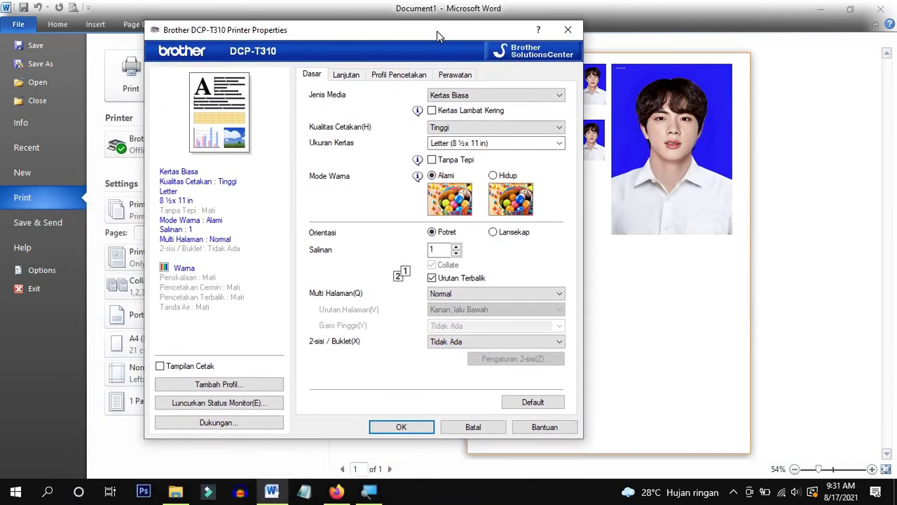
Step: Try grayscale printing (Skala Abu-abu) in the advanced printer properties, and dismiss the dialog without applying its settings
left_click(344, 77)
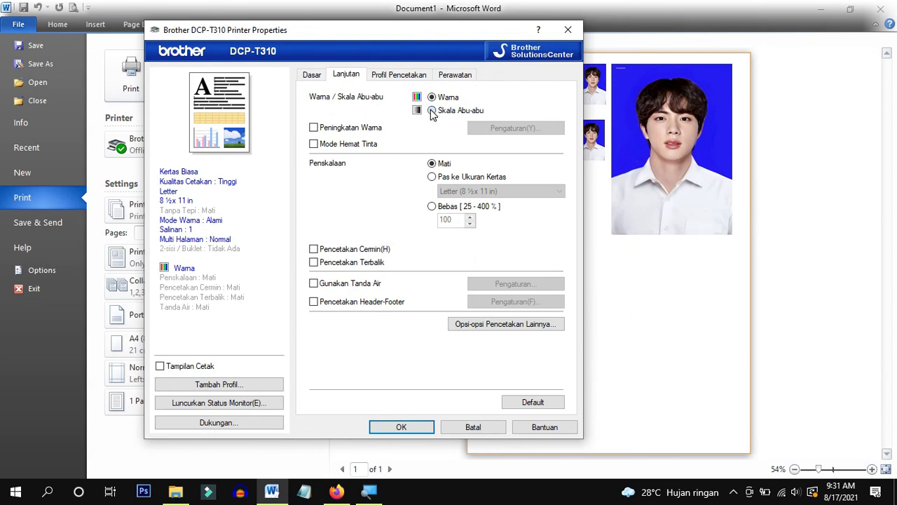
left_click(433, 113)
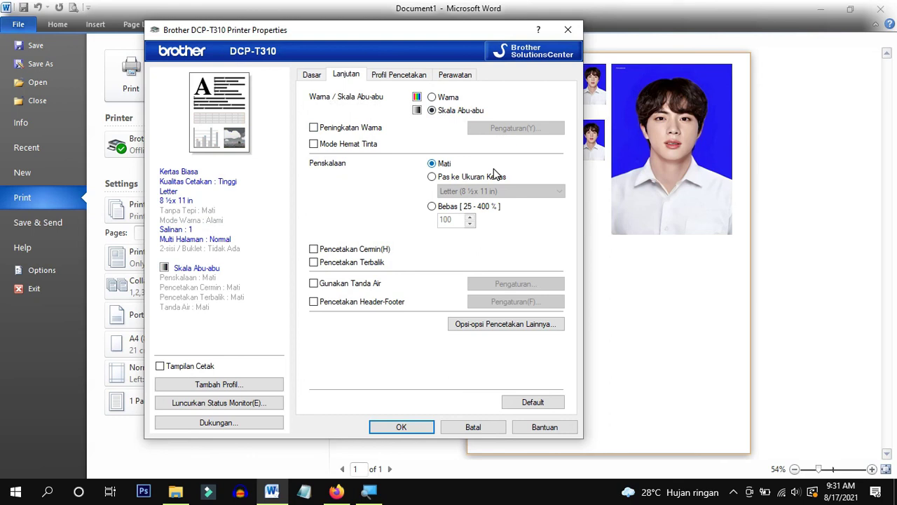
left_click(469, 428)
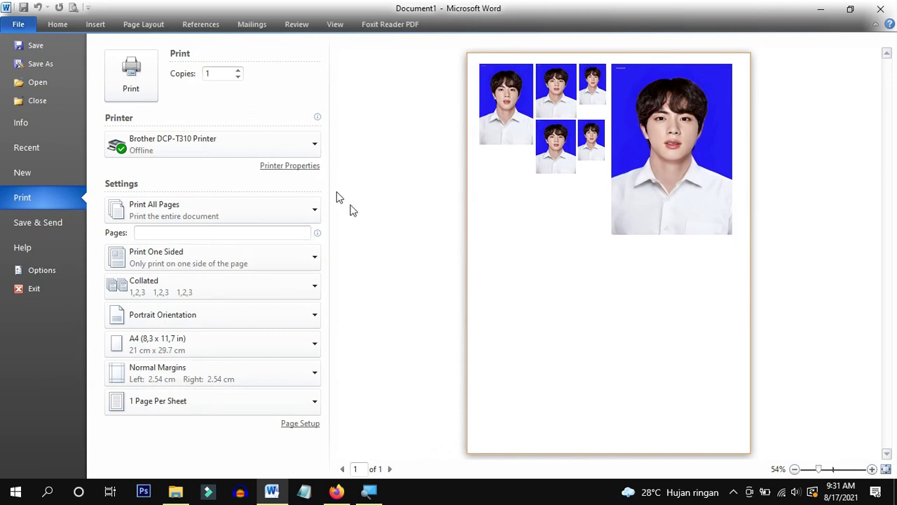
Step: Return from the print settings to the document and look over the photo arrangement on the page
left_click(18, 24)
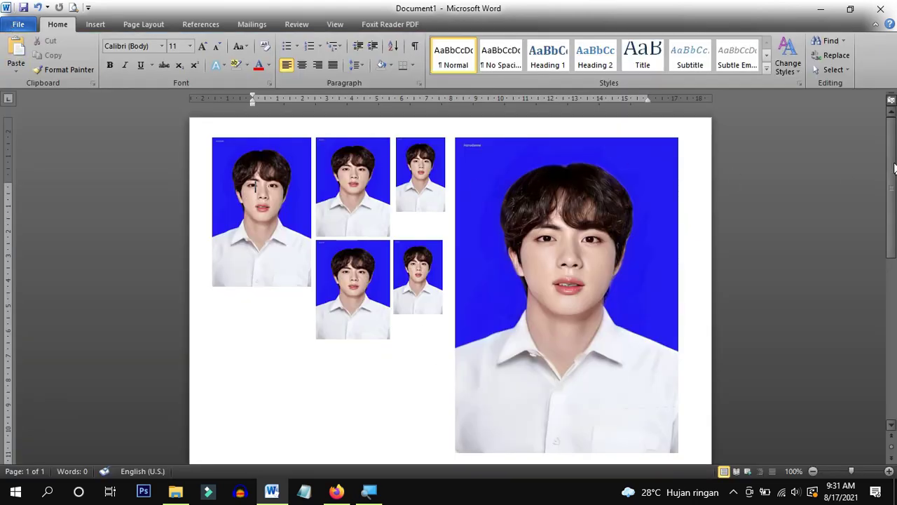
left_click_drag(894, 163, 894, 171)
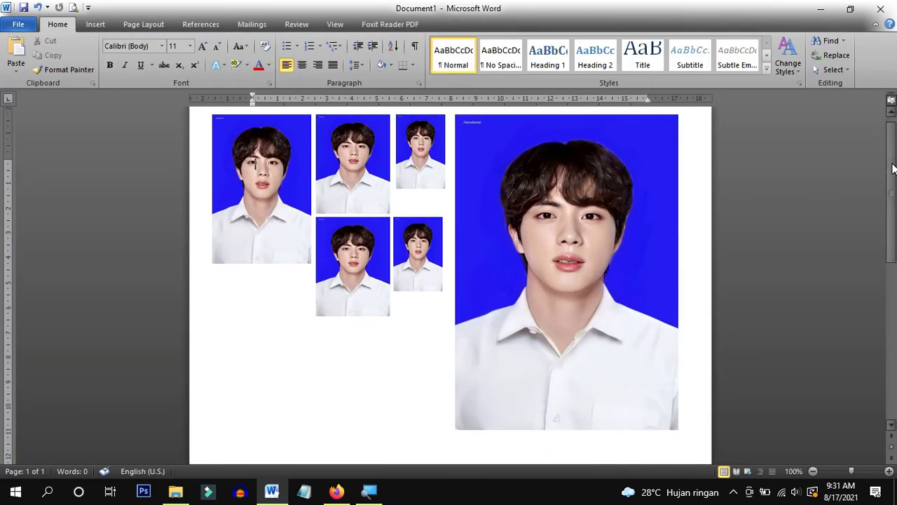